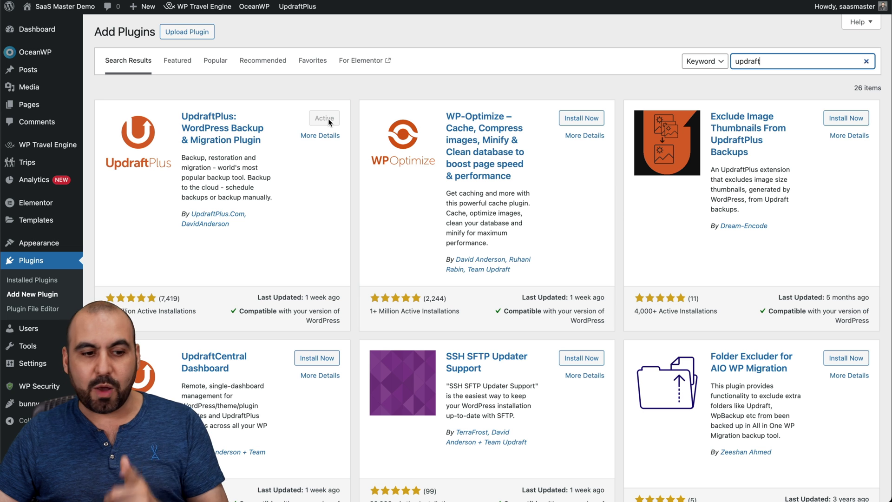
Go to Settings > UpdraftPlus Backups in the WordPress admin sidebar.
{"action": "mouse_move", "coordinate": [74, 363]}
{"action": "left_click", "coordinate": [116, 465]}
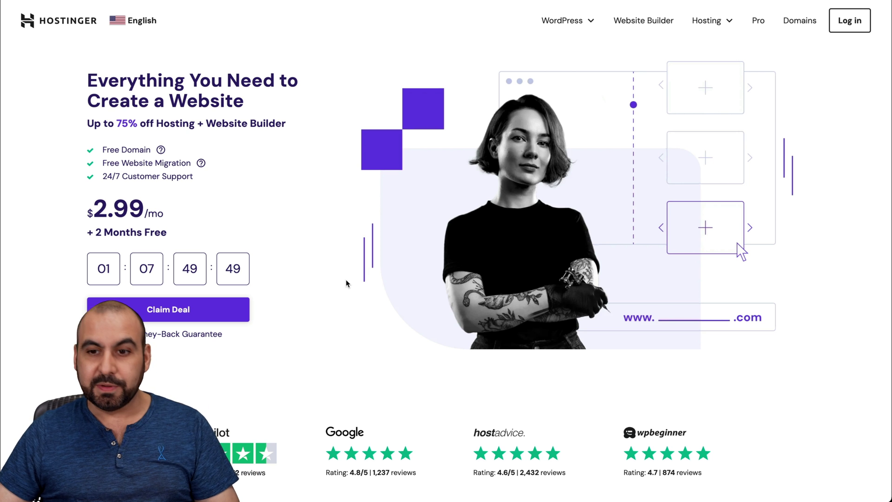
Add Hostinger's Business web hosting plan to the cart from the Web Hosting plans page.
{"action": "mouse_move", "coordinate": [714, 36]}
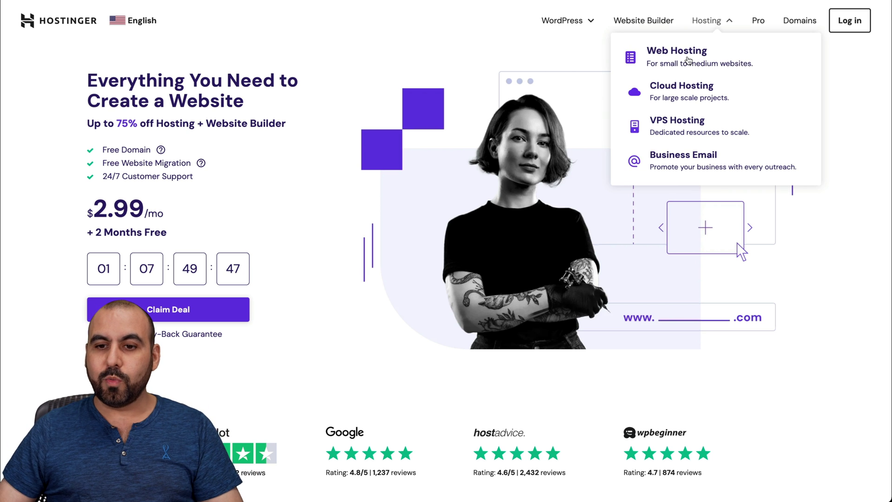
{"action": "left_click", "coordinate": [689, 61]}
{"action": "scroll", "coordinate": [428, 300], "scroll_direction": "down", "scroll_amount": 9}
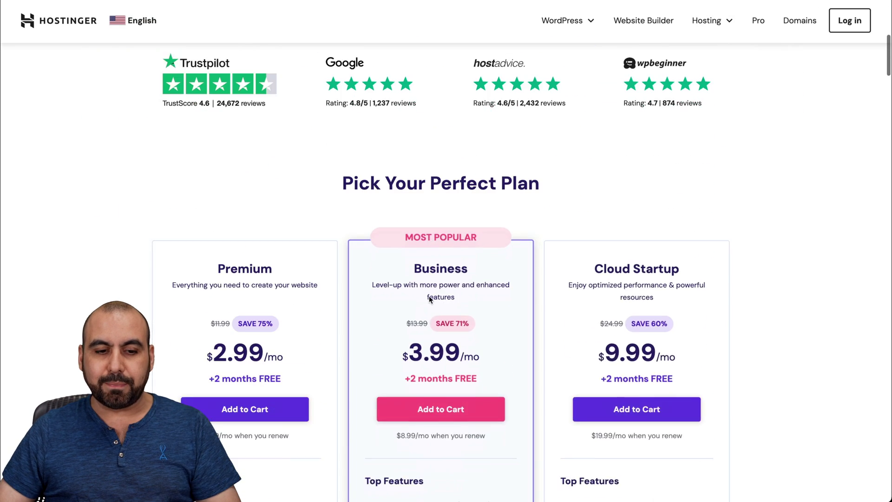
{"action": "scroll", "coordinate": [430, 299], "scroll_direction": "down", "scroll_amount": 4}
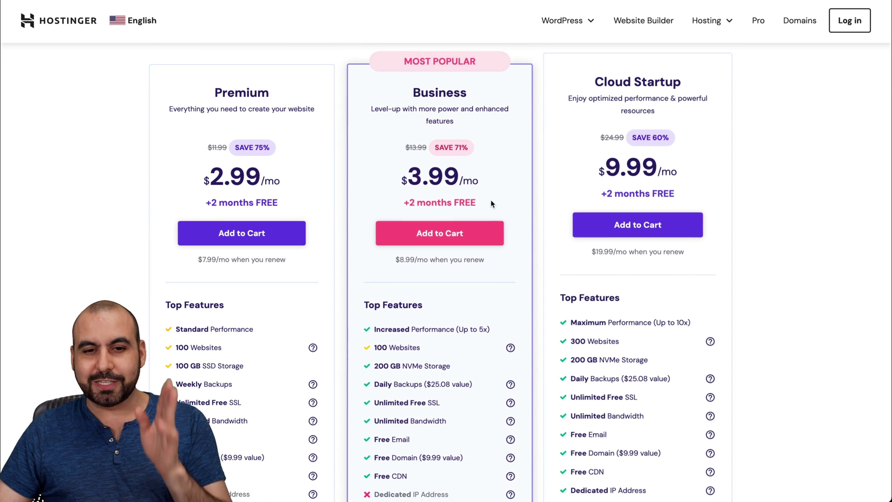
{"action": "left_click", "coordinate": [465, 228]}
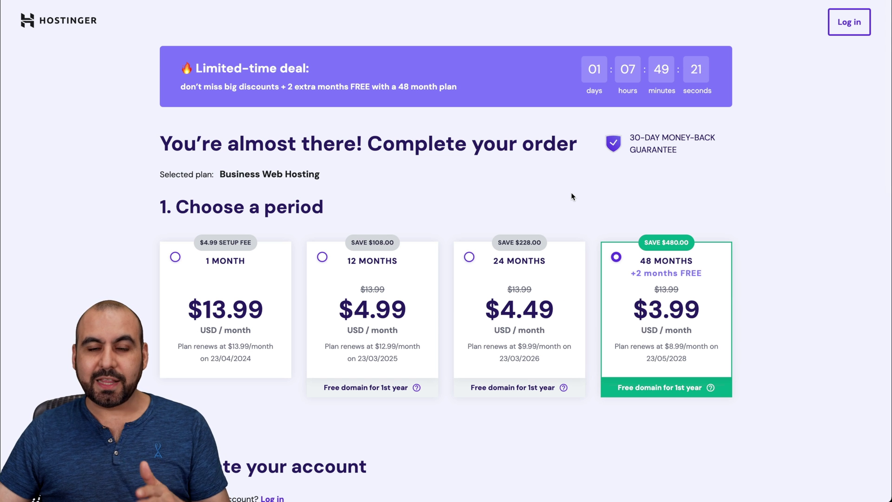
Apply coupon code SAASMASTER at checkout, bringing the total to $172.37.
{"action": "scroll", "coordinate": [572, 194], "scroll_direction": "down", "scroll_amount": 3}
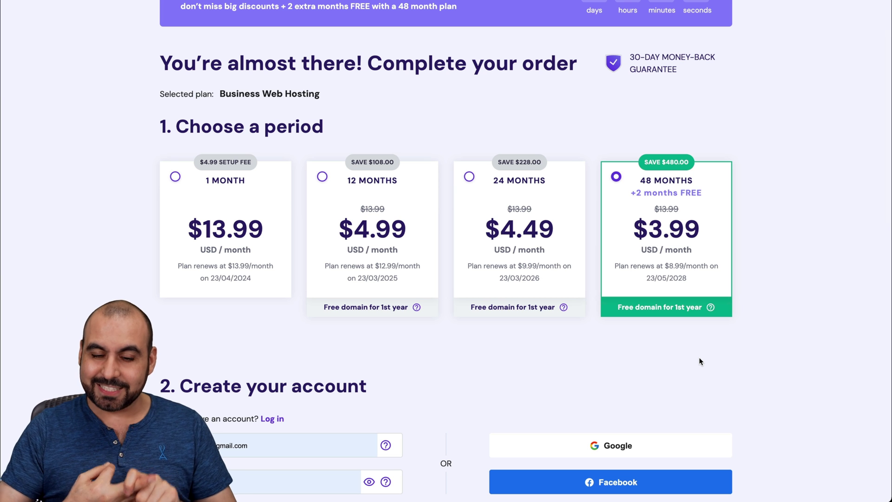
{"action": "scroll", "coordinate": [699, 360], "scroll_direction": "down", "scroll_amount": 15}
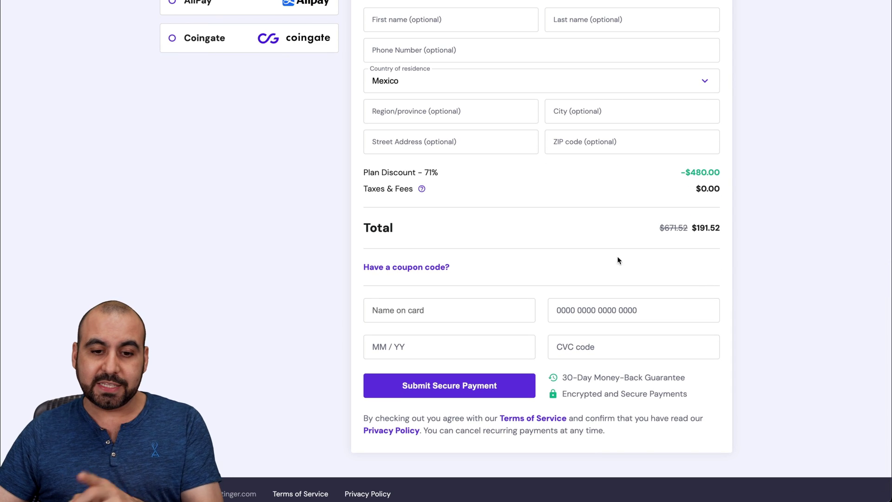
{"action": "left_click", "coordinate": [416, 269]}
{"action": "left_click", "coordinate": [417, 293]}
{"action": "type", "text": "SAASMASTER"}
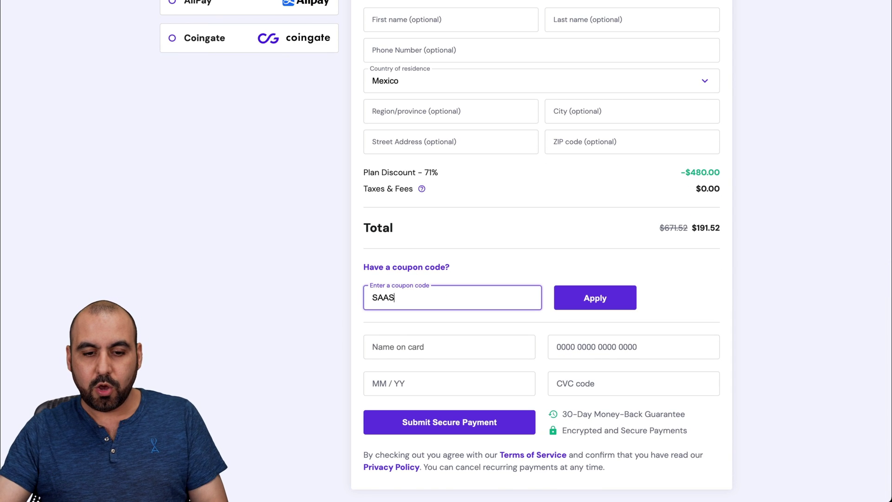
{"action": "left_click", "coordinate": [609, 295]}
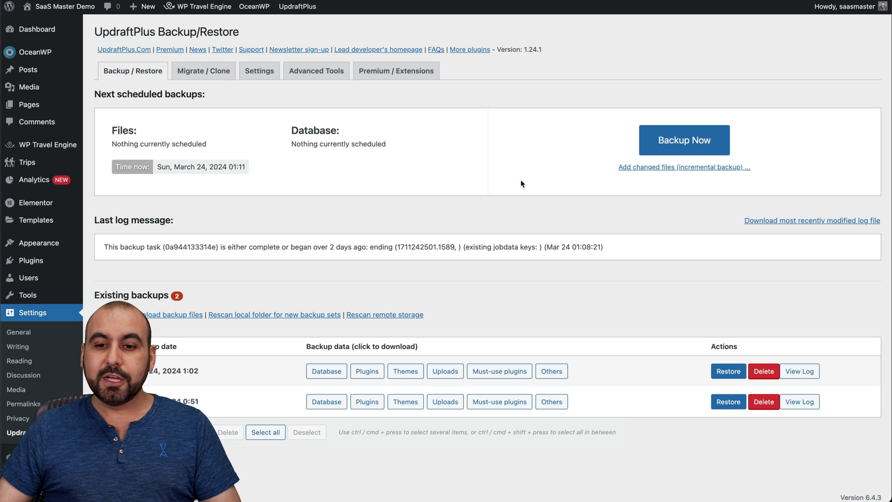
Run a Backup Now in UpdraftPlus covering both the database and files.
{"action": "left_click", "coordinate": [702, 142]}
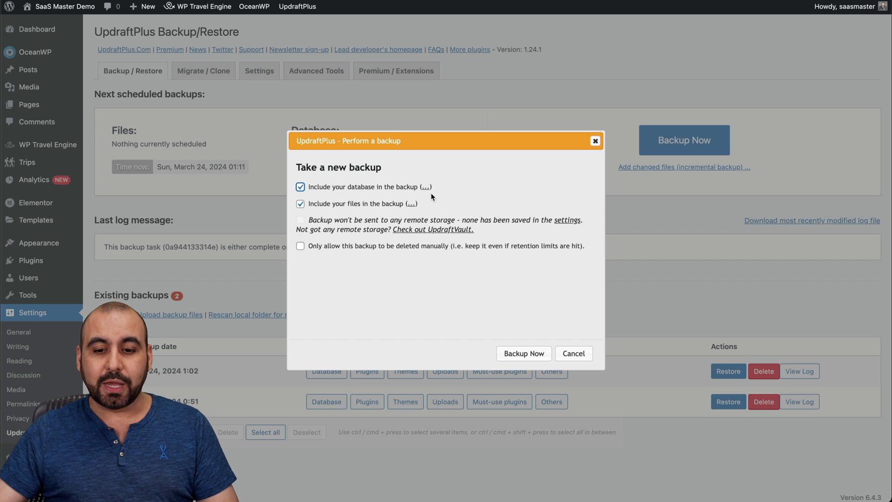
{"action": "left_click", "coordinate": [523, 354]}
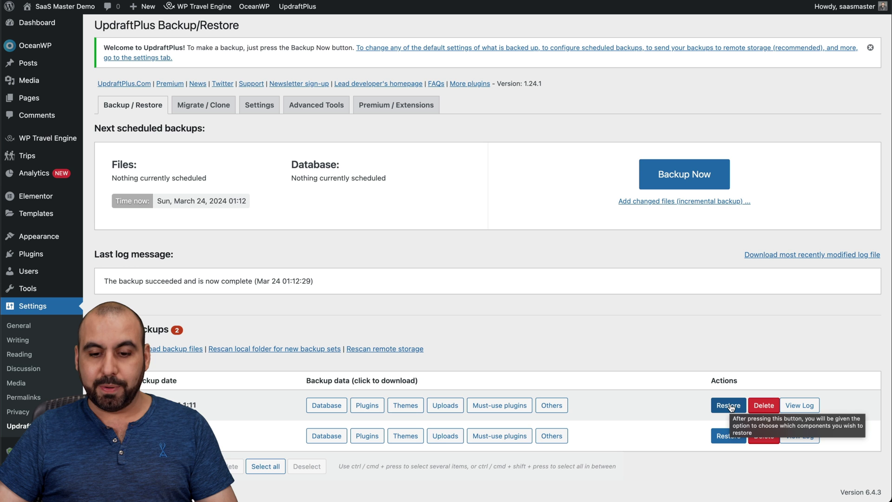
Check the new backup's Others download options, close them, then reveal the Upload backup files area.
{"action": "left_click", "coordinate": [555, 405]}
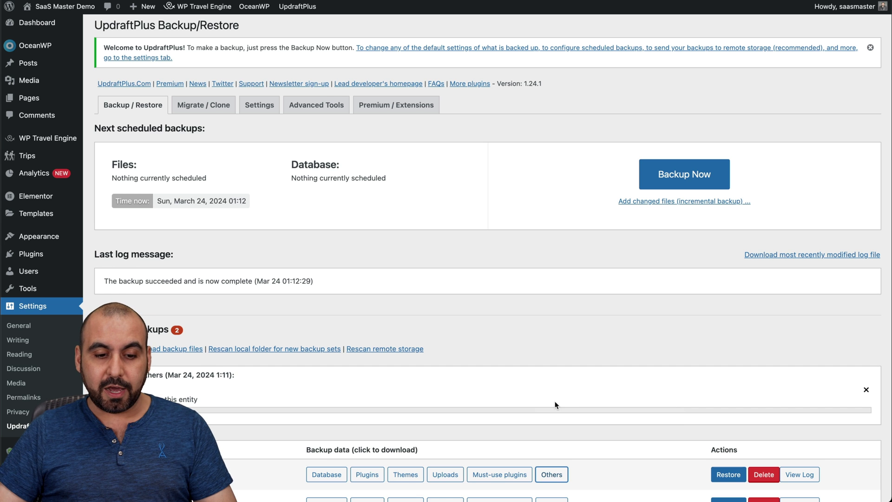
{"action": "scroll", "coordinate": [492, 410], "scroll_direction": "down", "scroll_amount": 1}
{"action": "scroll", "coordinate": [492, 408], "scroll_direction": "down", "scroll_amount": 1}
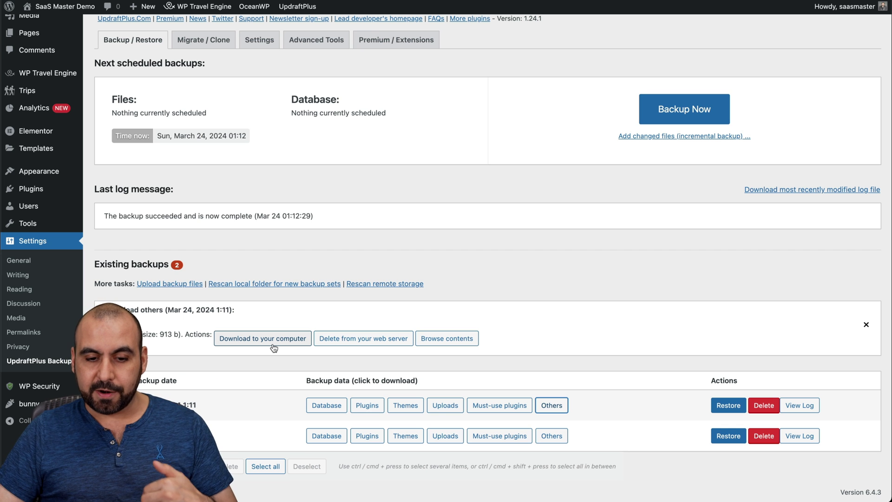
{"action": "left_click", "coordinate": [866, 325]}
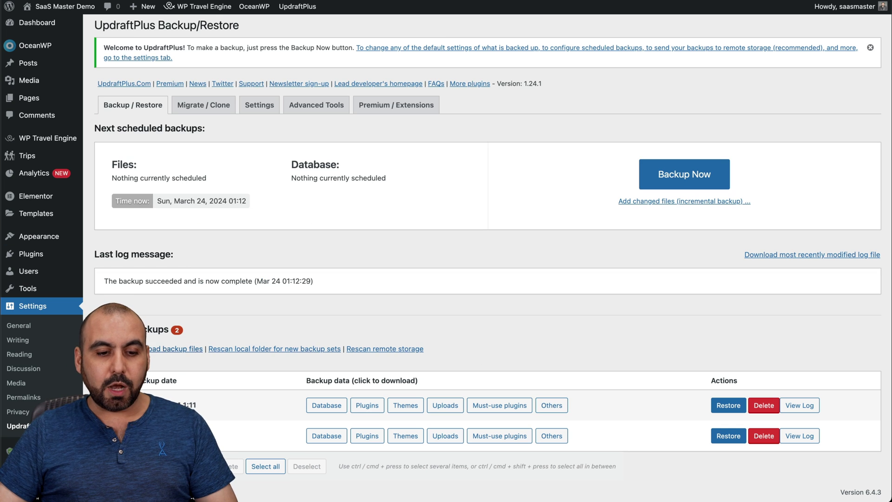
{"action": "left_click", "coordinate": [176, 350]}
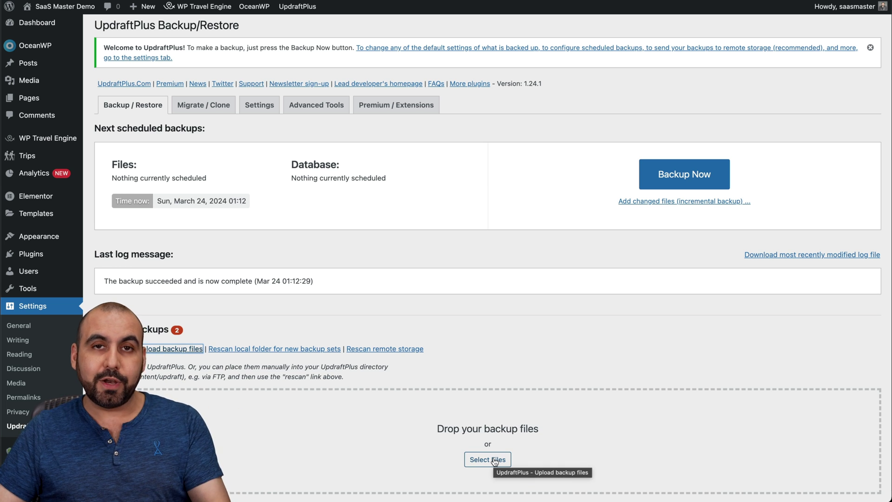
{"action": "scroll", "coordinate": [494, 461], "scroll_direction": "down", "scroll_amount": 3}
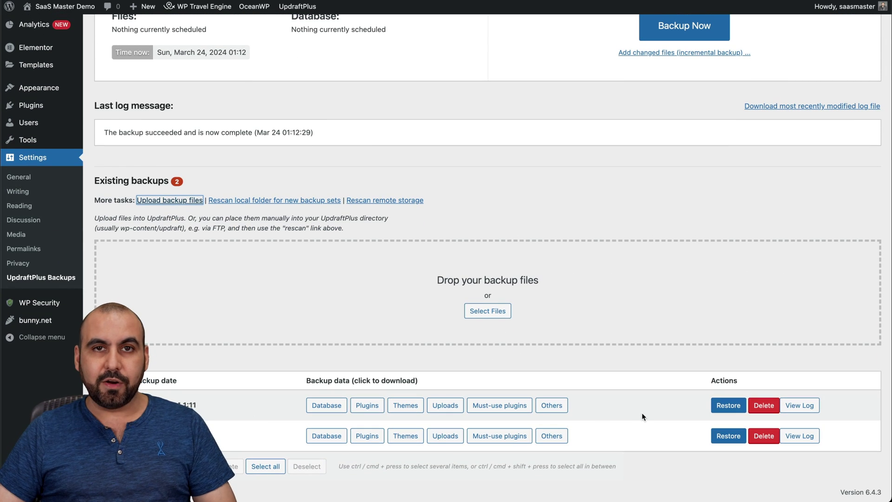
Restore the Mar 24, 2024 1:11 backup with plugins, themes, uploads, must-use plugins, others and database.
{"action": "left_click", "coordinate": [734, 406]}
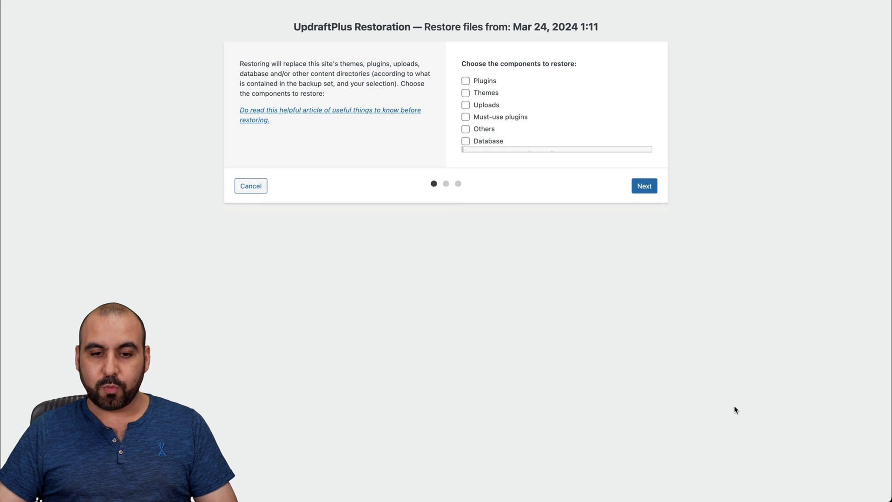
{"action": "left_click", "coordinate": [486, 80]}
{"action": "left_click", "coordinate": [484, 94]}
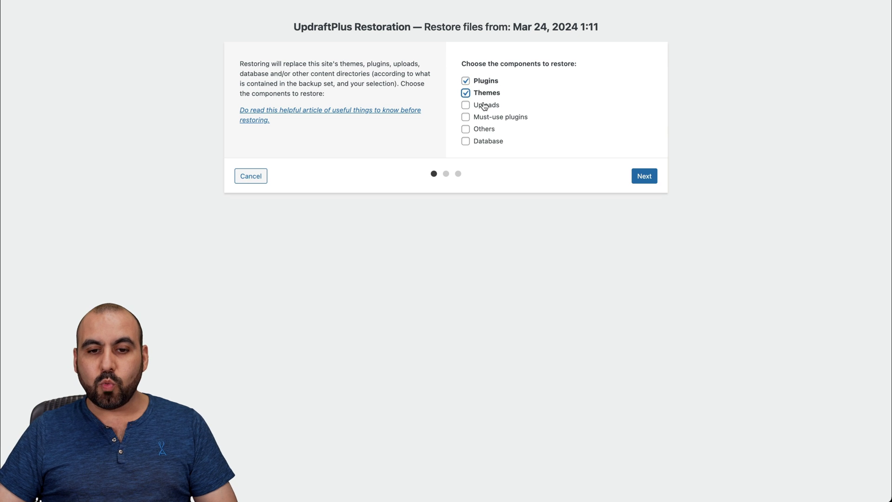
{"action": "left_click", "coordinate": [485, 105]}
{"action": "left_click", "coordinate": [486, 117]}
{"action": "left_click", "coordinate": [484, 129]}
{"action": "left_click", "coordinate": [486, 141]}
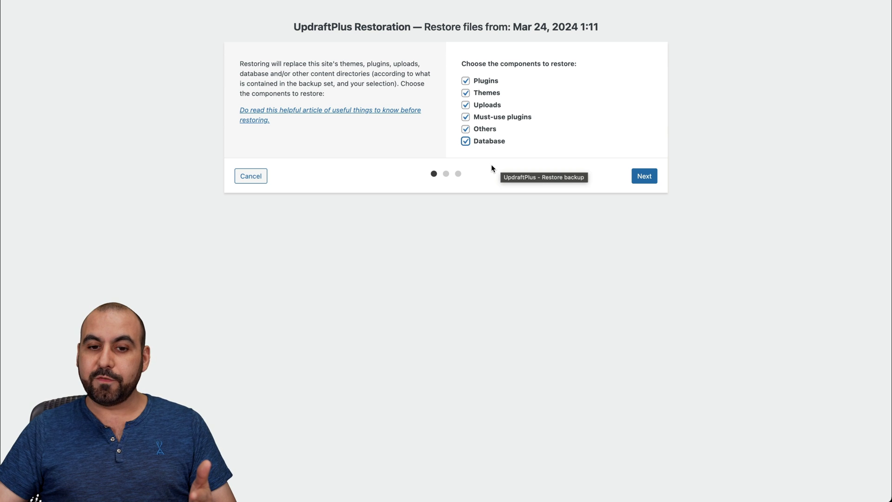
{"action": "left_click", "coordinate": [466, 80]}
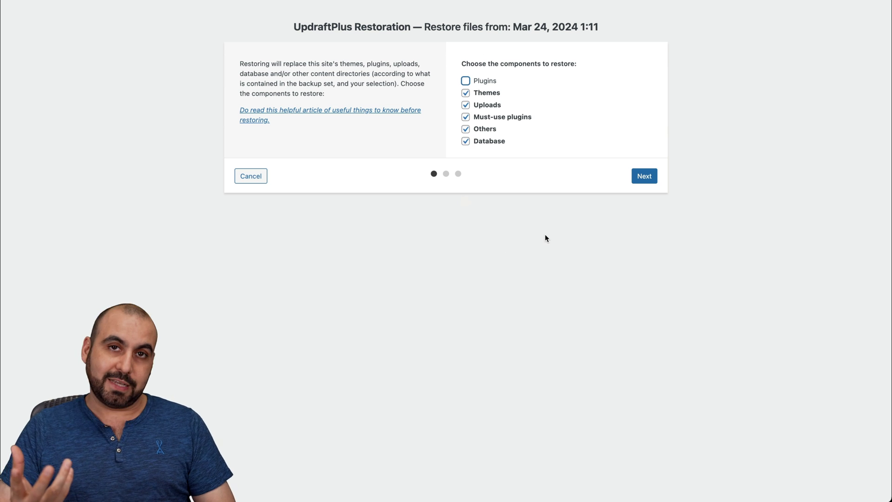
{"action": "left_click", "coordinate": [467, 83]}
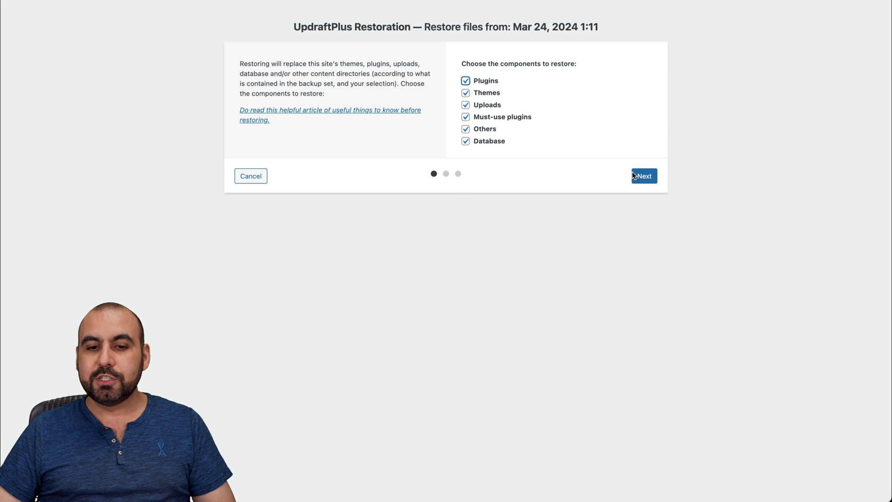
{"action": "left_click", "coordinate": [644, 176]}
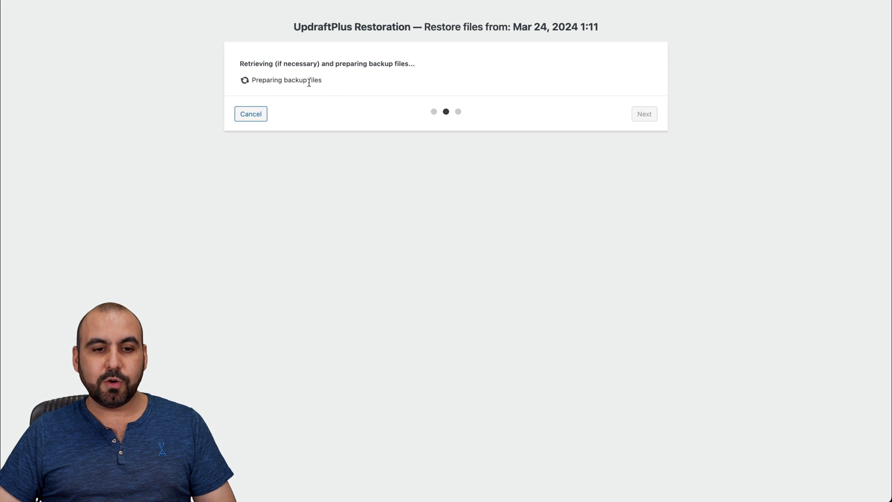
Run the restore and, after 'Restore successful!', return to the UpdraftPlus configuration page.
{"action": "left_click", "coordinate": [632, 170]}
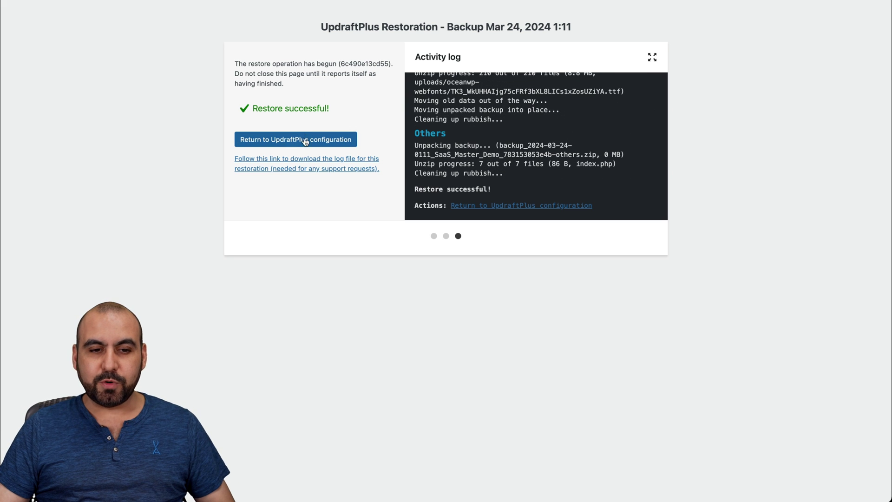
{"action": "left_click", "coordinate": [289, 146]}
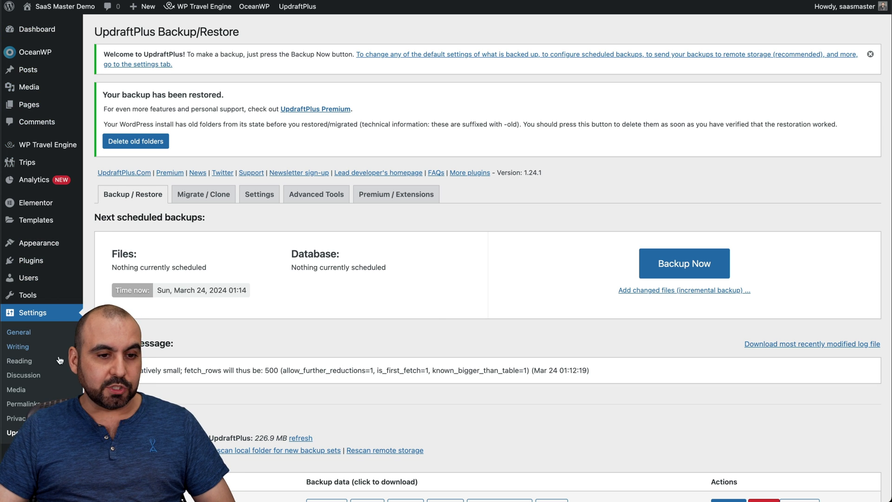
Choose Delete old folders in the 'Your backup has been restored' notice.
{"action": "left_click", "coordinate": [139, 145]}
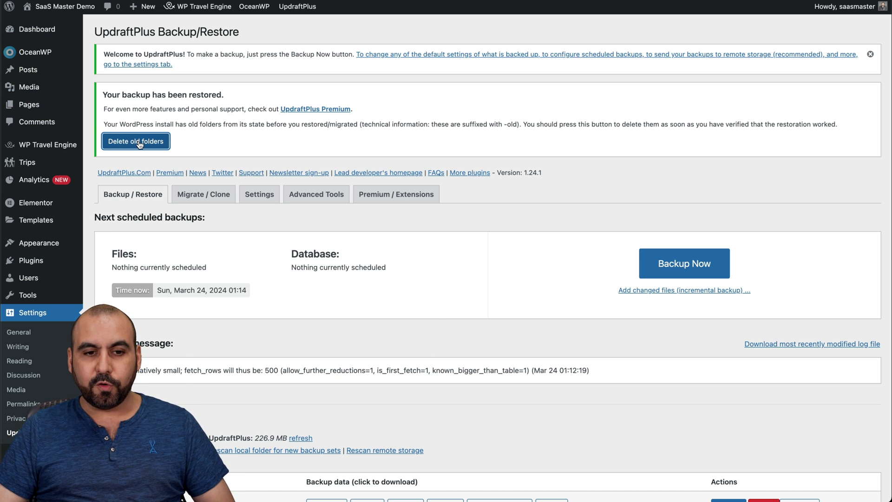